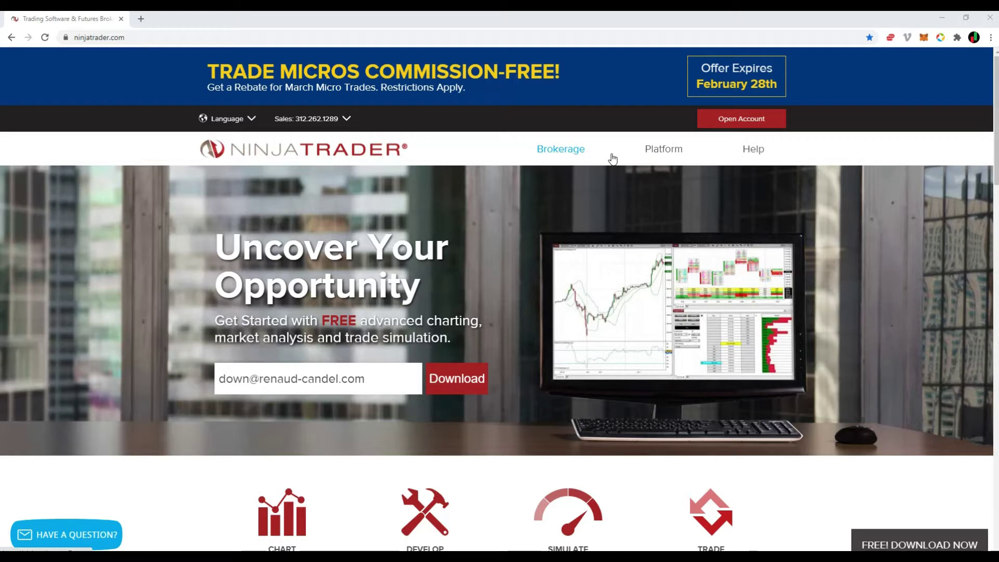
# Submit the e-mail on the NinjaTrader home page to reach the NinjaTrader 8.0.23.2 download page
pyautogui.click(126, 36)
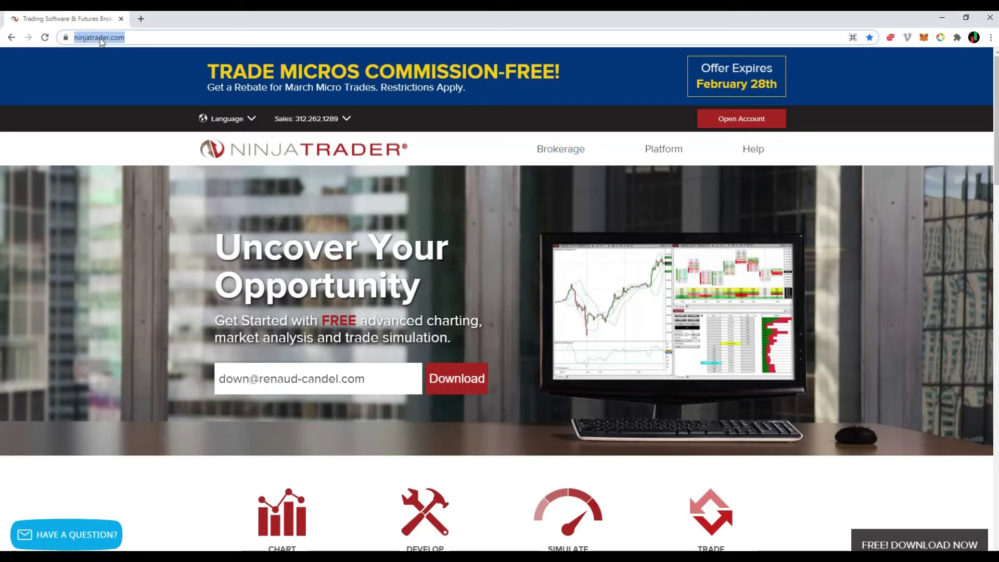
pyautogui.moveTo(366, 379); pyautogui.dragTo(187, 382)
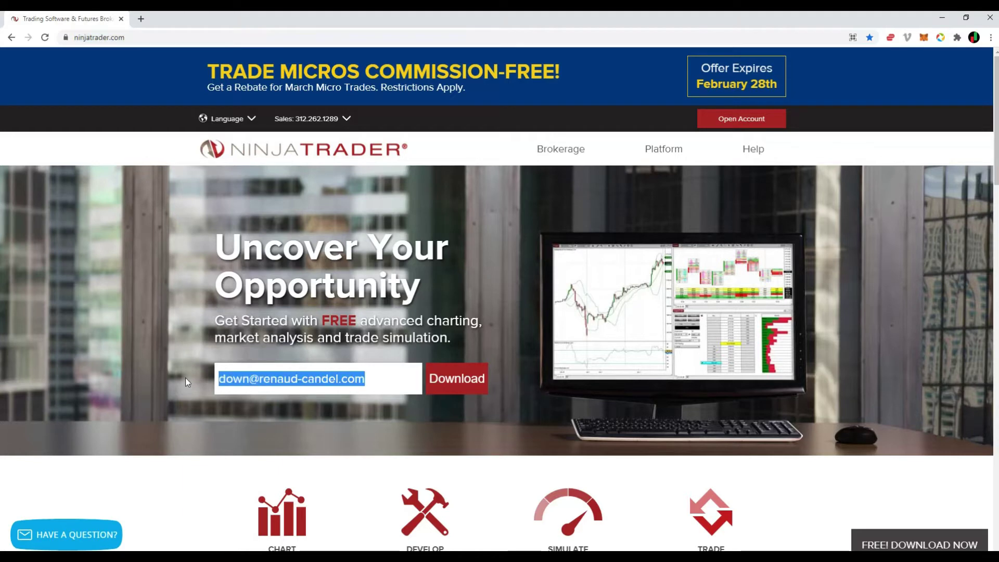
pyautogui.click(456, 377)
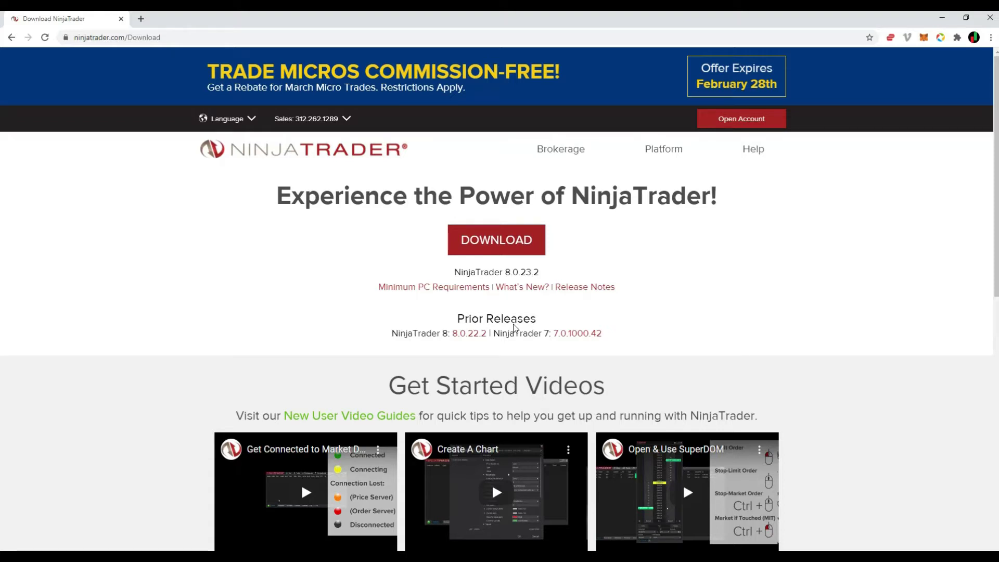
# Download NinjaTrader.Install.msi and run it from Chrome's download bar
pyautogui.click(494, 241)
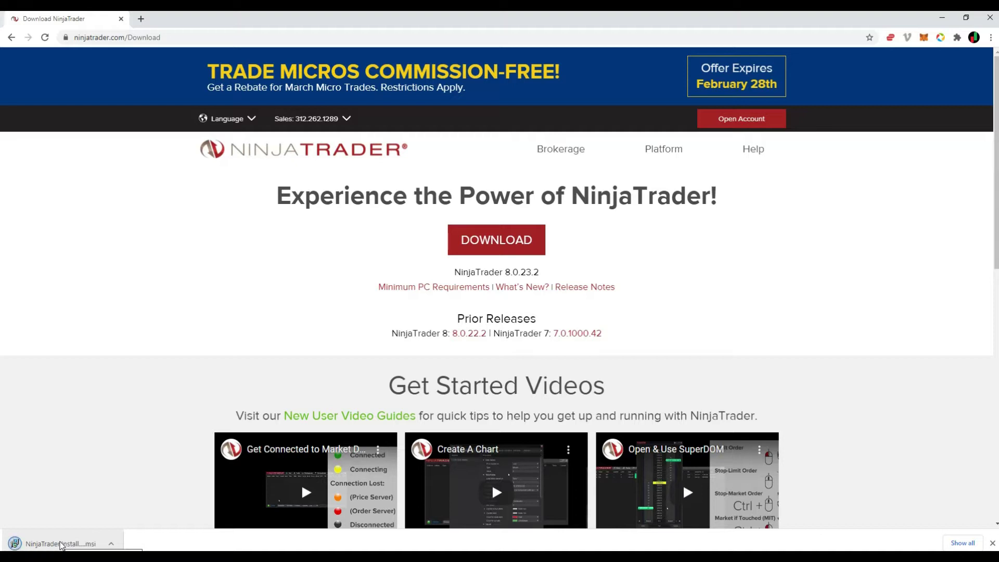
pyautogui.click(63, 545)
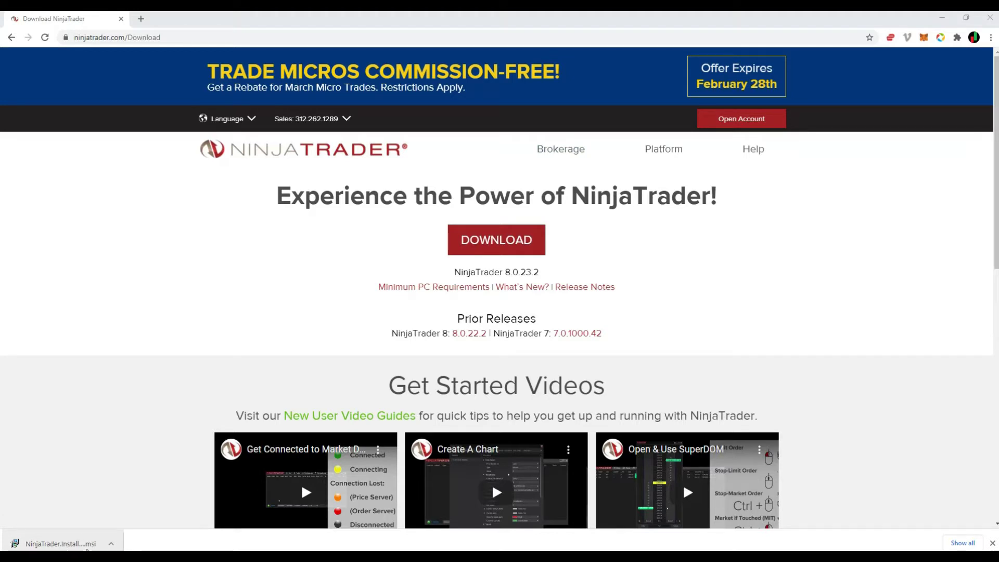
pyautogui.click(112, 544)
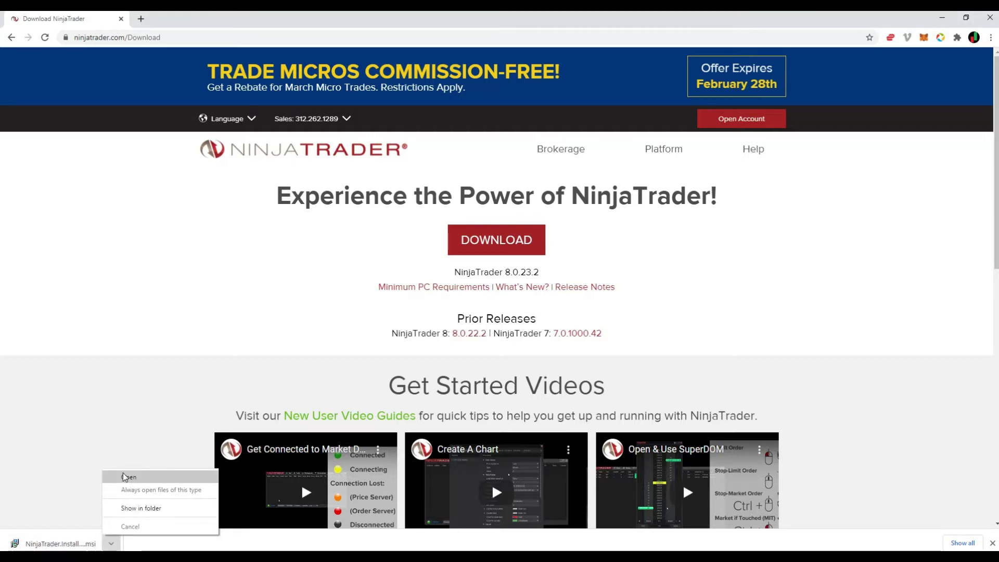
pyautogui.click(147, 482)
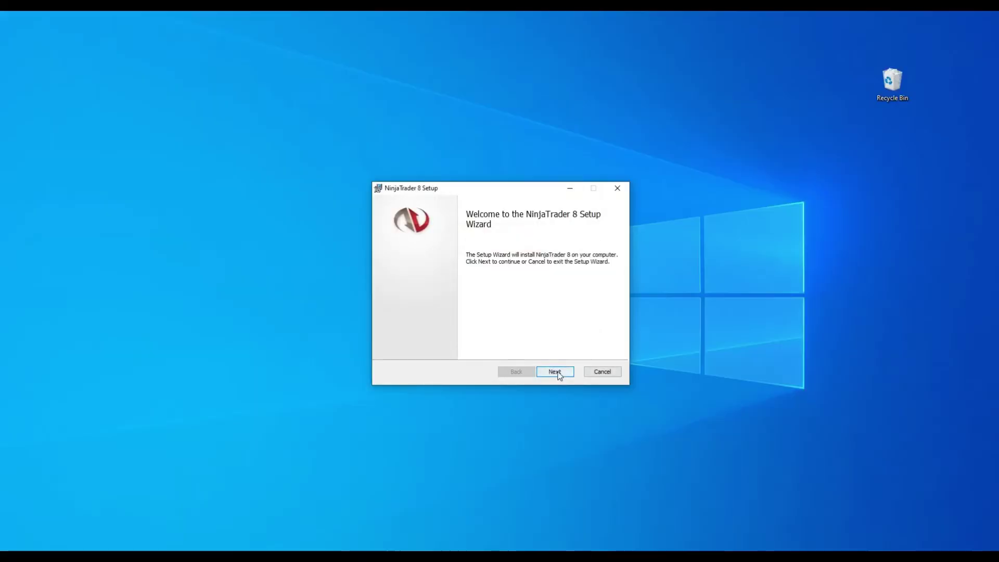
# Accept the Terms of Service and install NinjaTrader 8 to C:\Program Files (x86)\NinjaTrader 8\
pyautogui.click(554, 372)
pyautogui.click(457, 347)
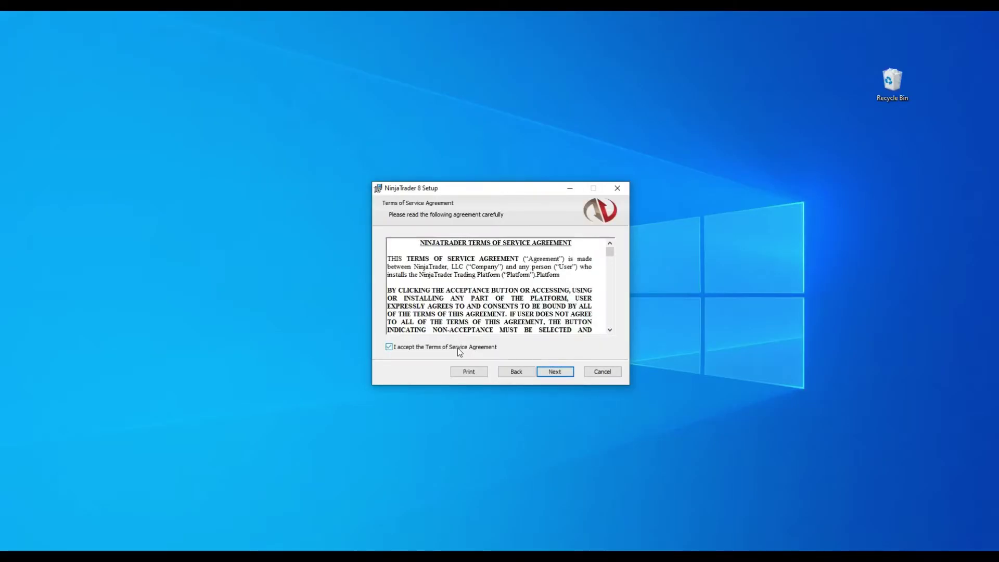
pyautogui.click(554, 373)
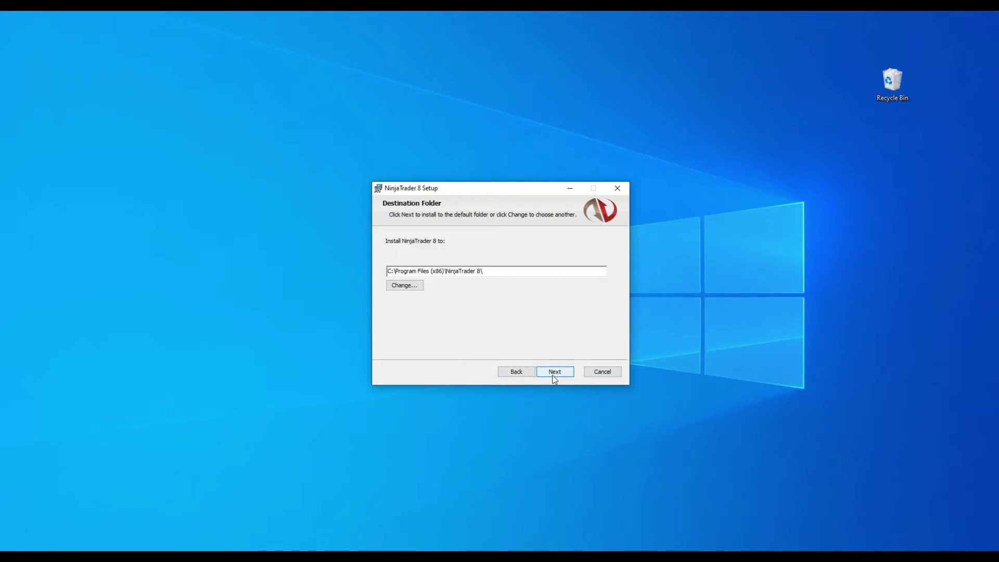
pyautogui.click(553, 374)
pyautogui.click(553, 373)
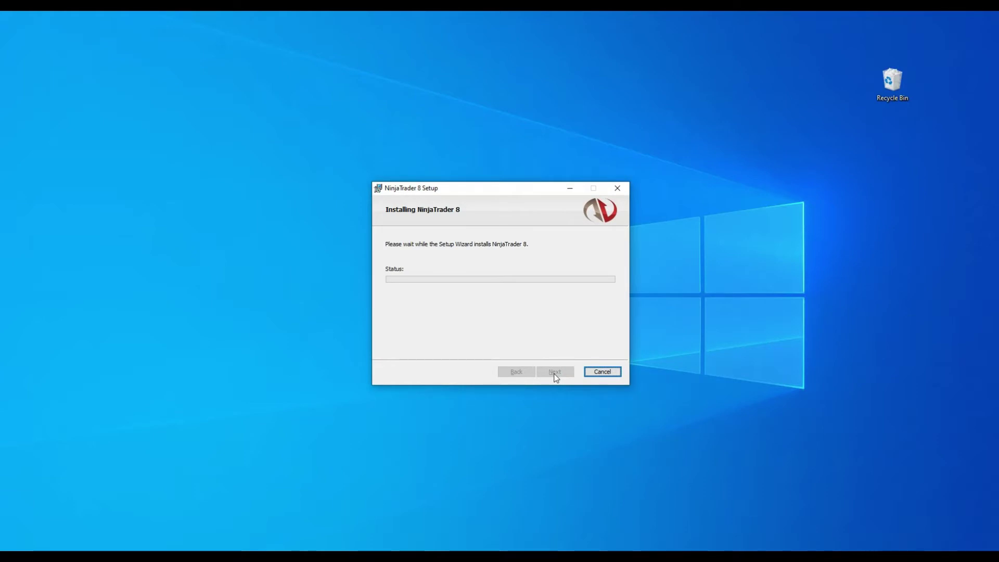
pyautogui.moveTo(867, 556)
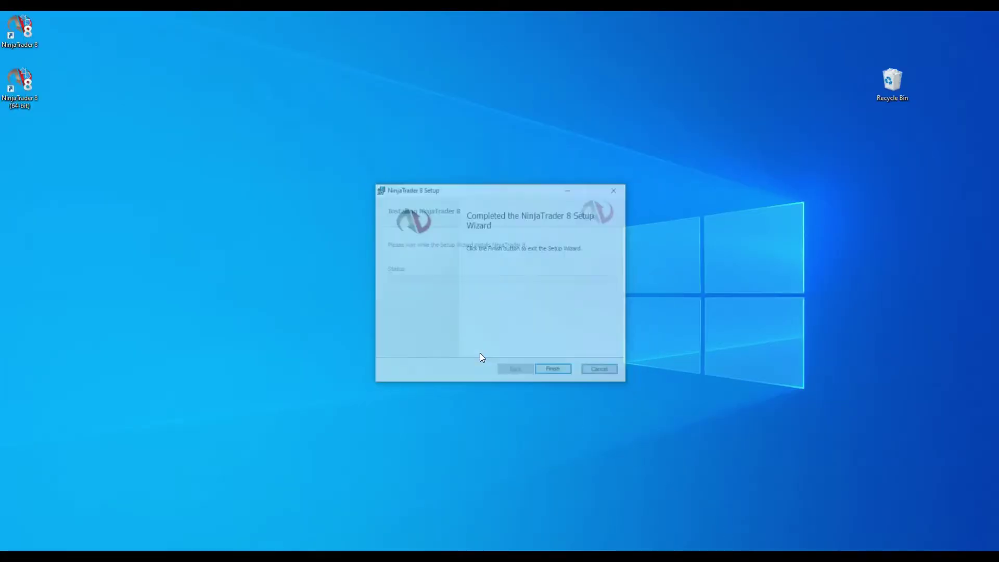
# Finish setup, skip Get Connected, and close the Getting Started tips
pyautogui.click(555, 372)
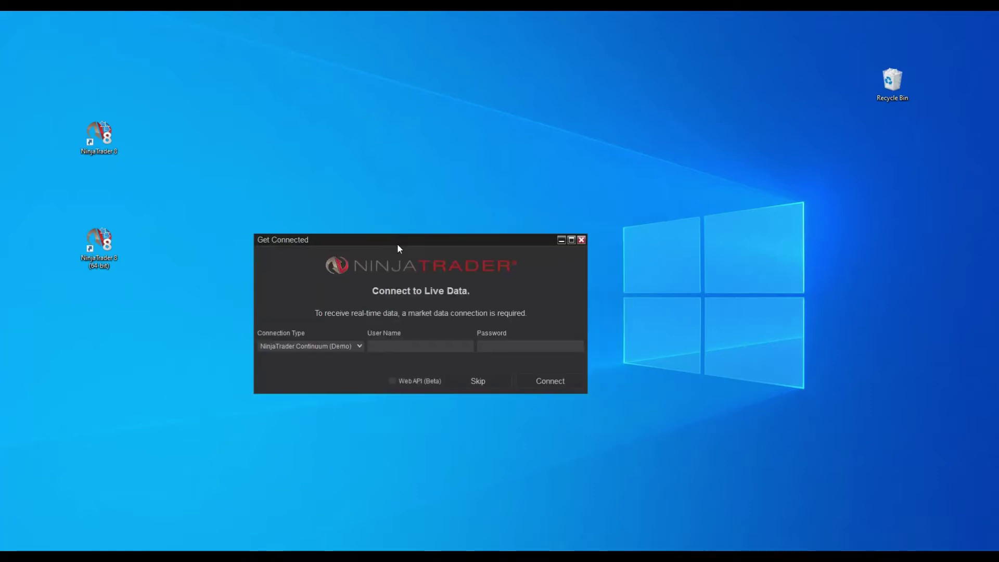
pyautogui.click(478, 382)
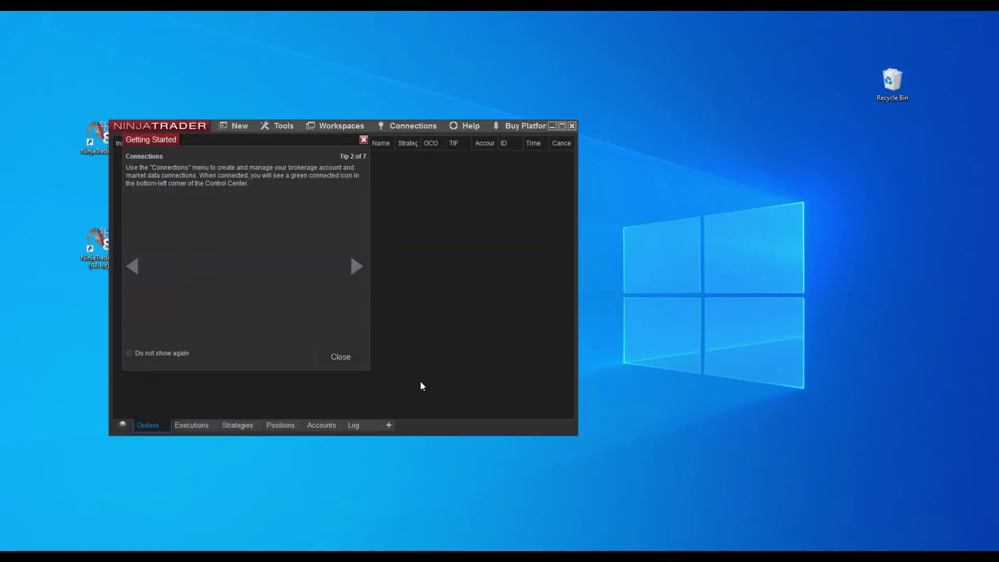
pyautogui.click(339, 357)
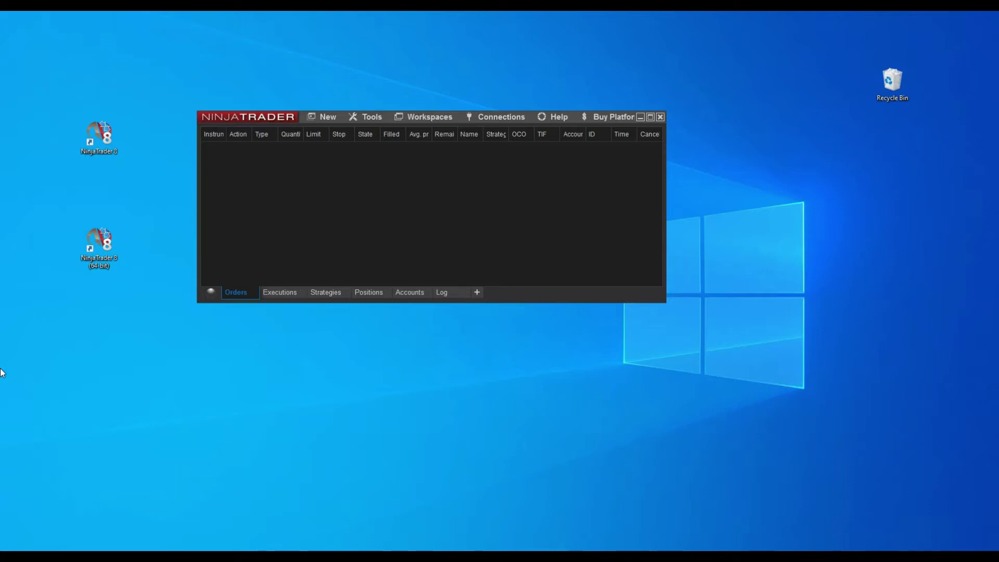
# Enable Show Tick Replay under Market data in Tools > Options and save
pyautogui.click(372, 117)
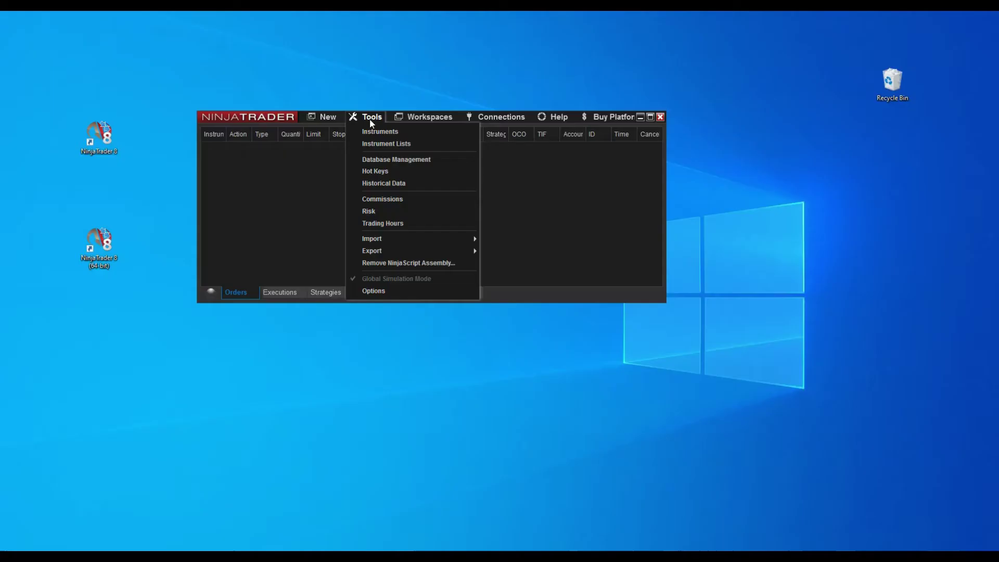
pyautogui.click(385, 294)
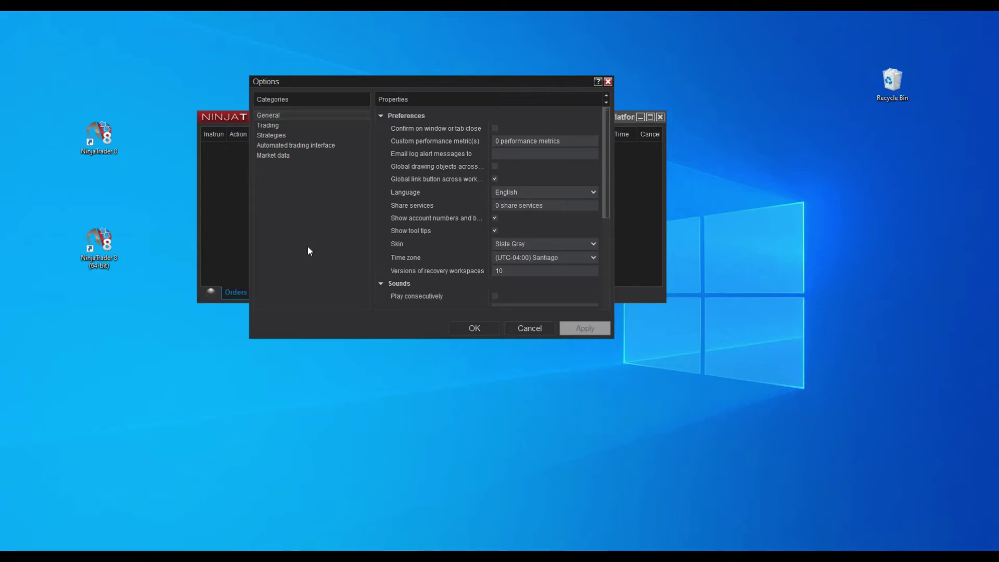
pyautogui.click(273, 156)
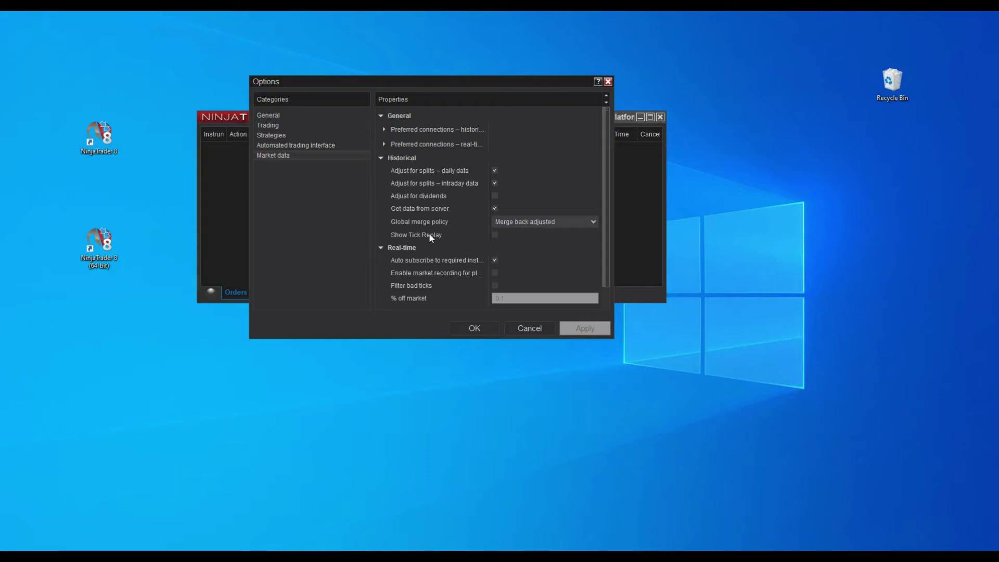
pyautogui.click(495, 236)
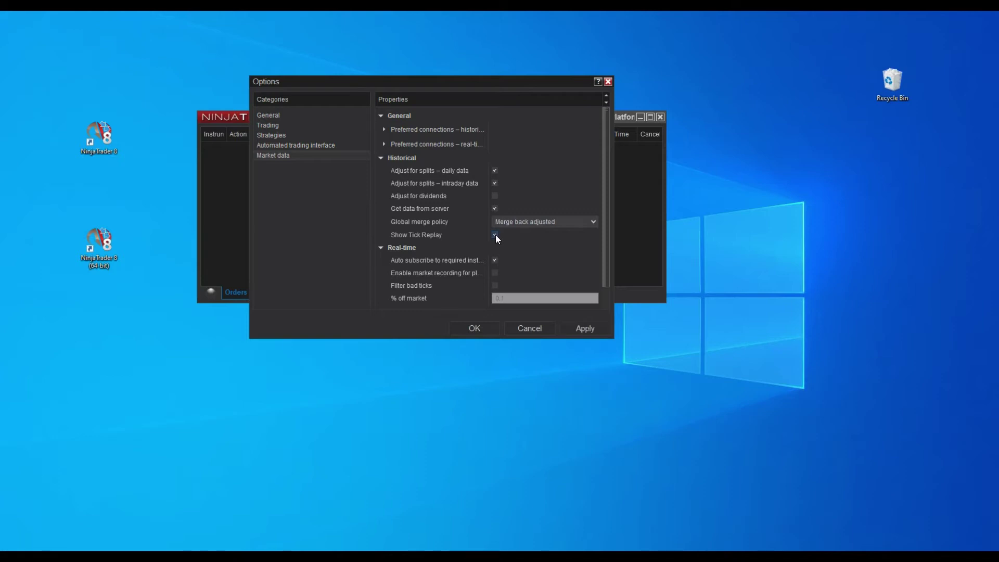
pyautogui.click(474, 328)
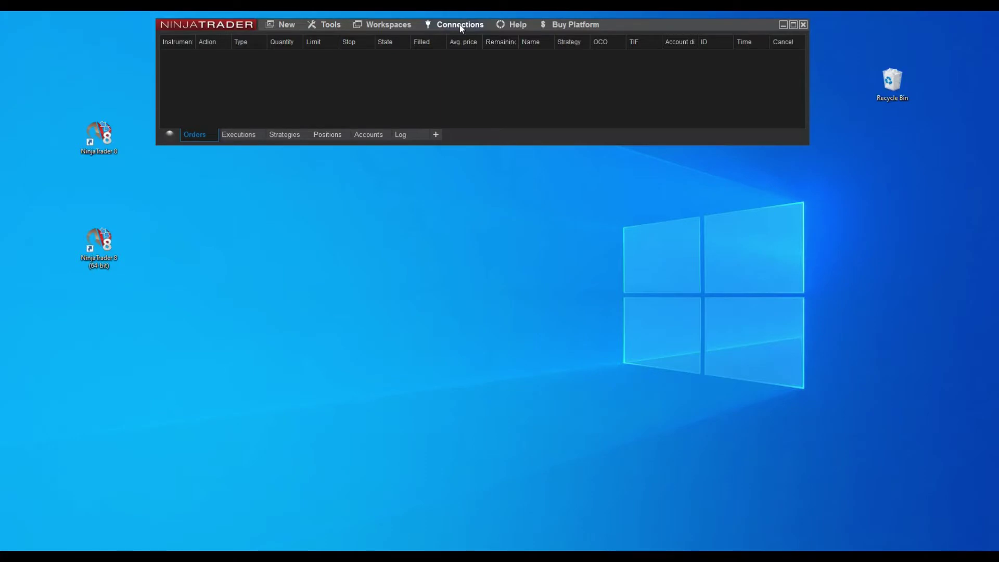
# Connect to the My Coinbase and Kinetick – End Of Day (Free) data feeds
pyautogui.click(460, 24)
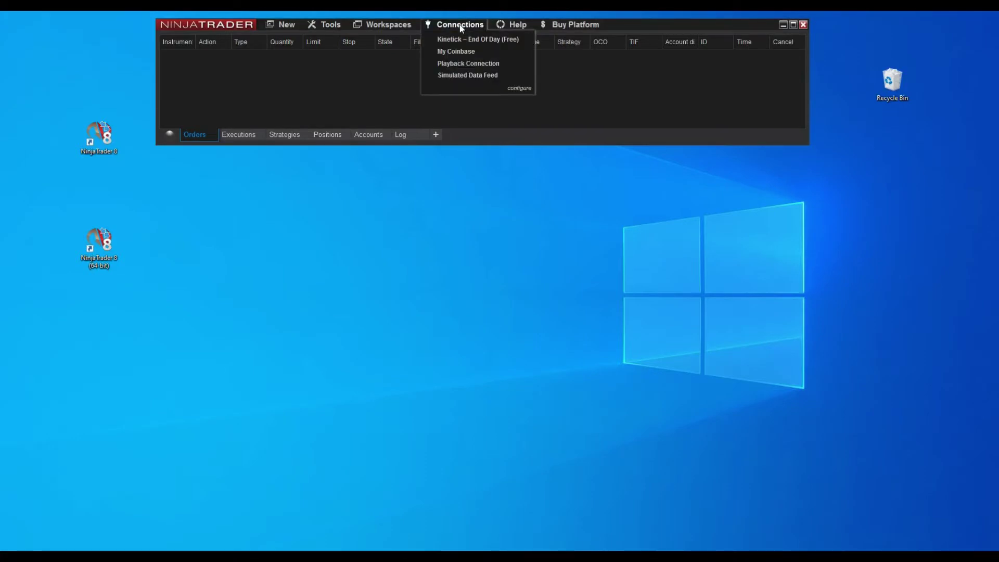
pyautogui.click(465, 52)
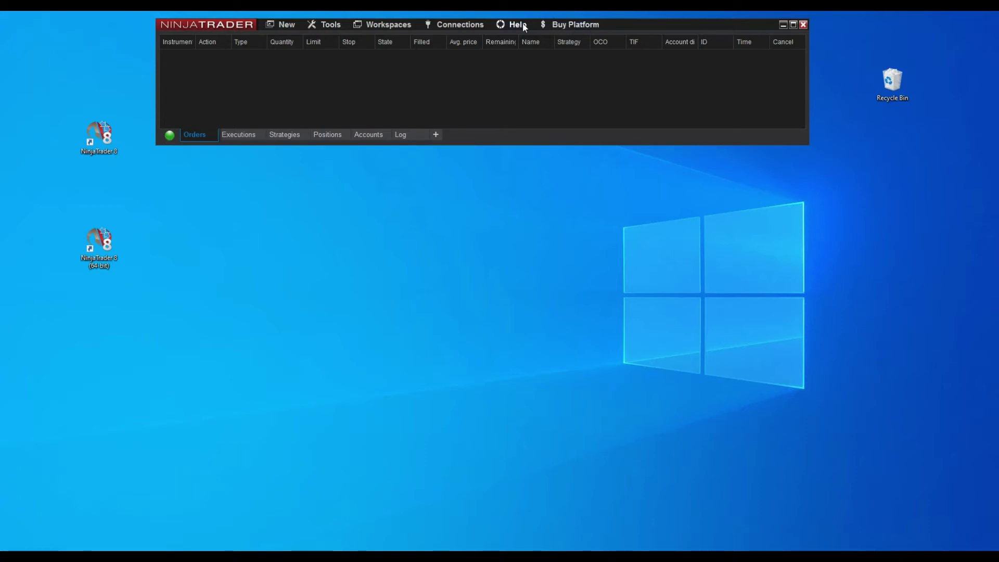
pyautogui.moveTo(461, 26)
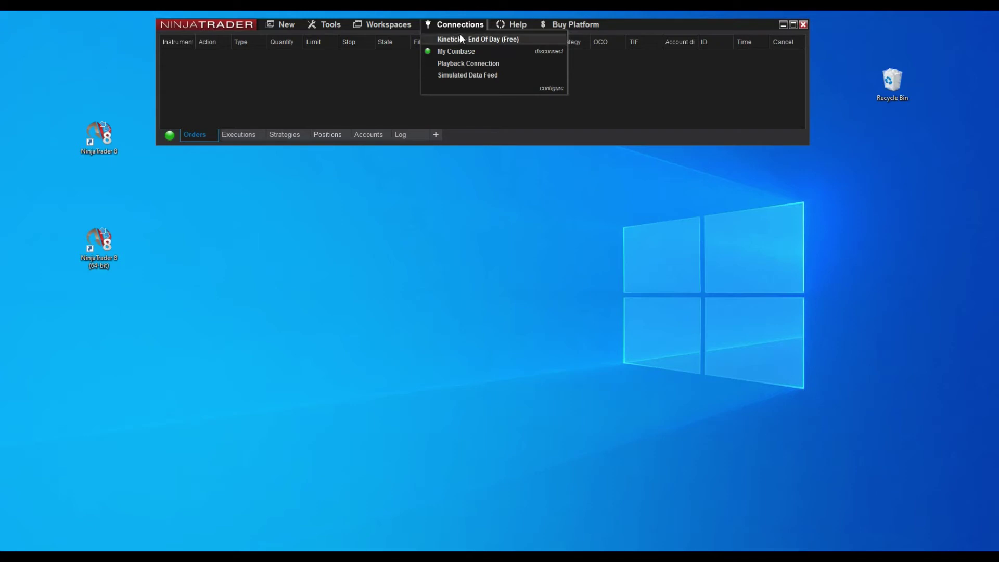
pyautogui.click(460, 38)
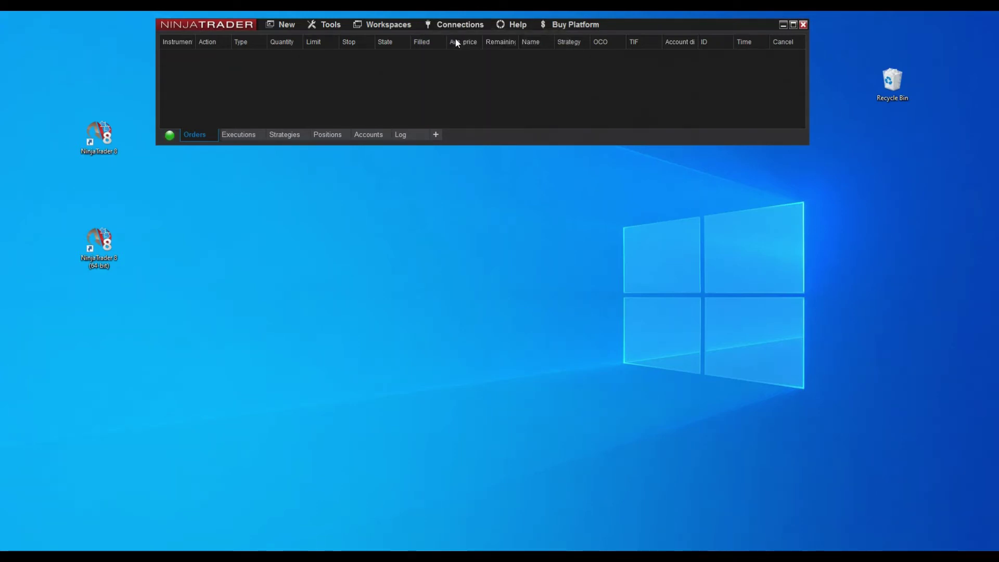
# Create a new chart of the BTCUSD Crypto instrument with 60-minute bars
pyautogui.click(288, 26)
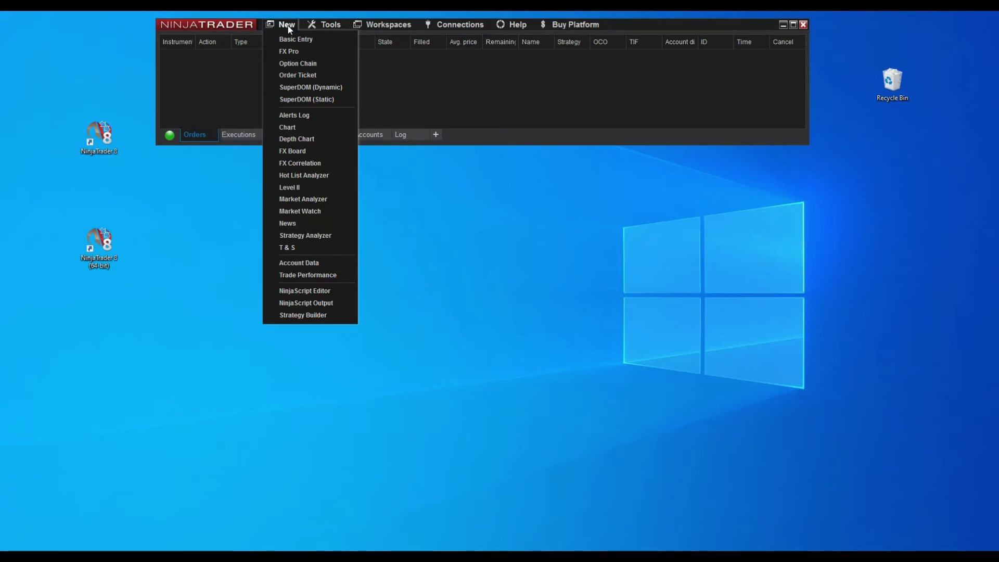
pyautogui.click(297, 127)
pyautogui.write('BTCU')
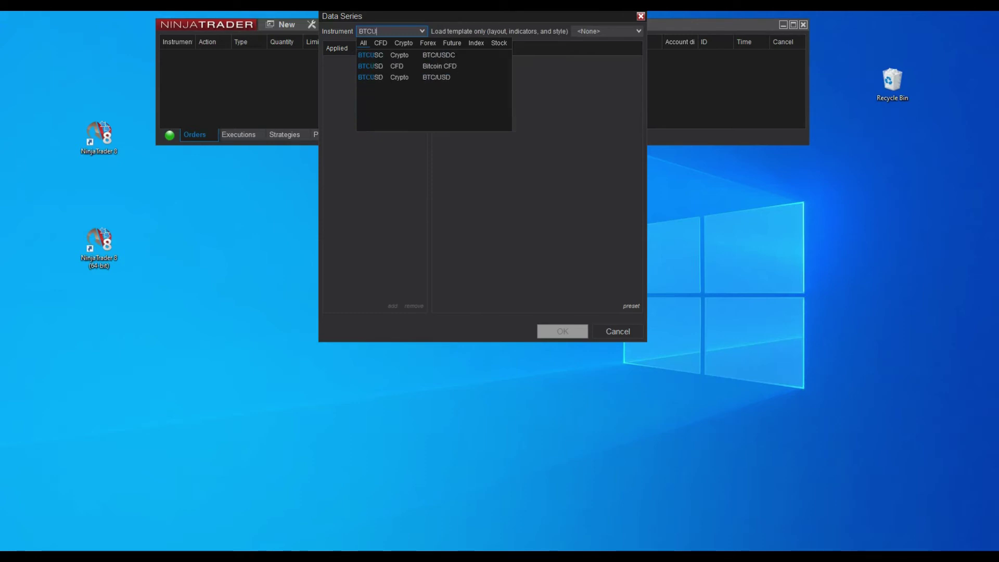
pyautogui.write('SD')
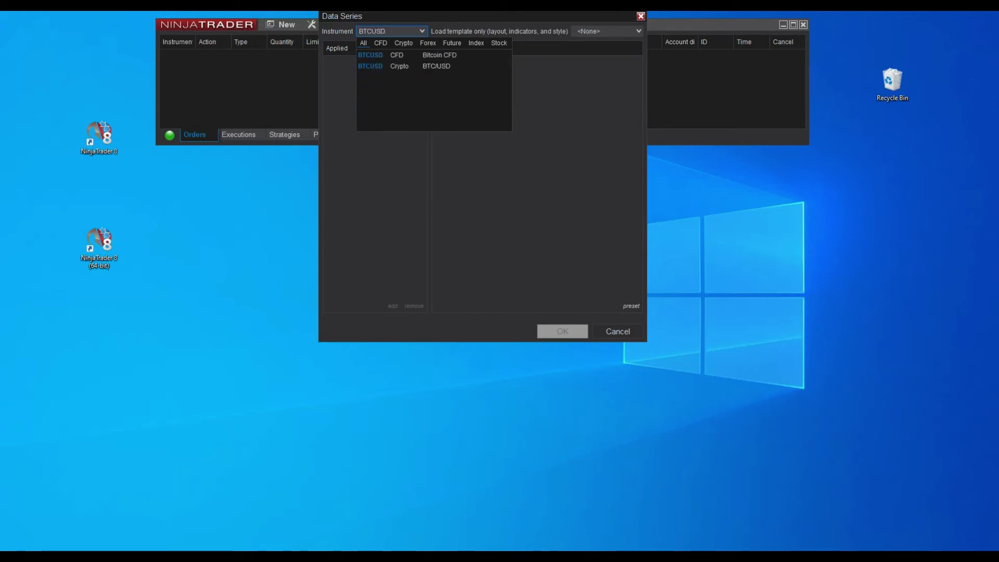
pyautogui.click(432, 67)
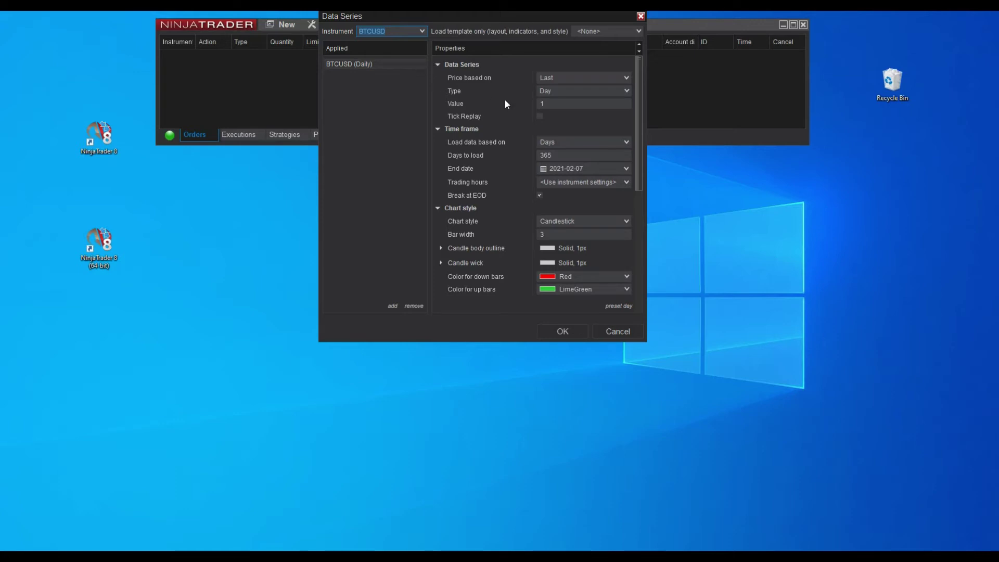
pyautogui.click(553, 92)
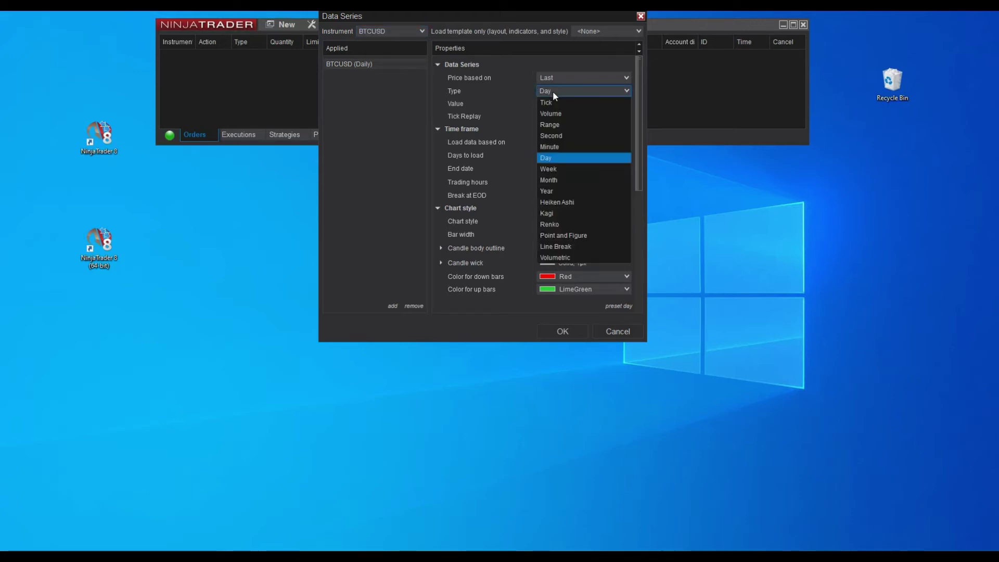
pyautogui.click(559, 146)
pyautogui.click(528, 104)
pyautogui.write('60')
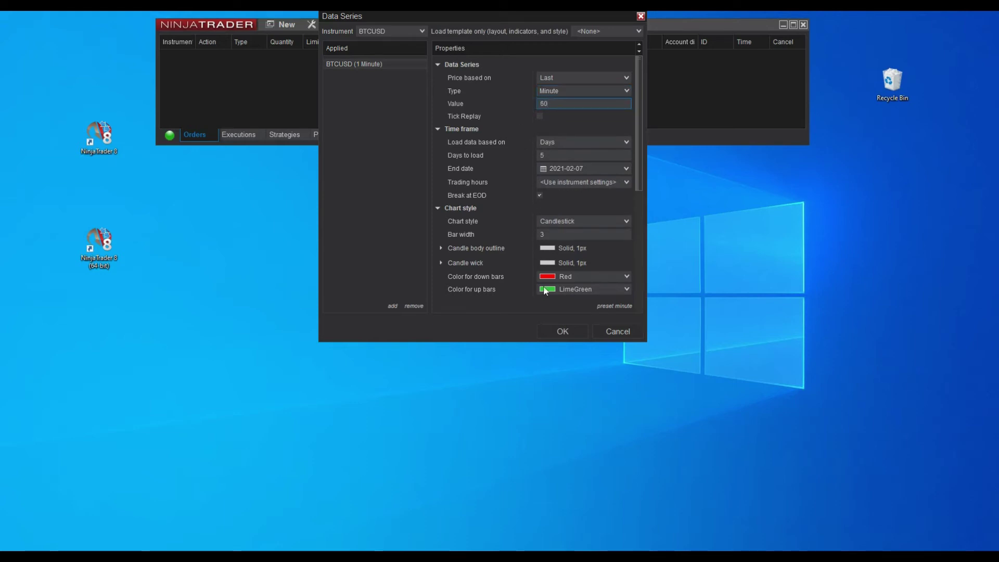
pyautogui.click(565, 335)
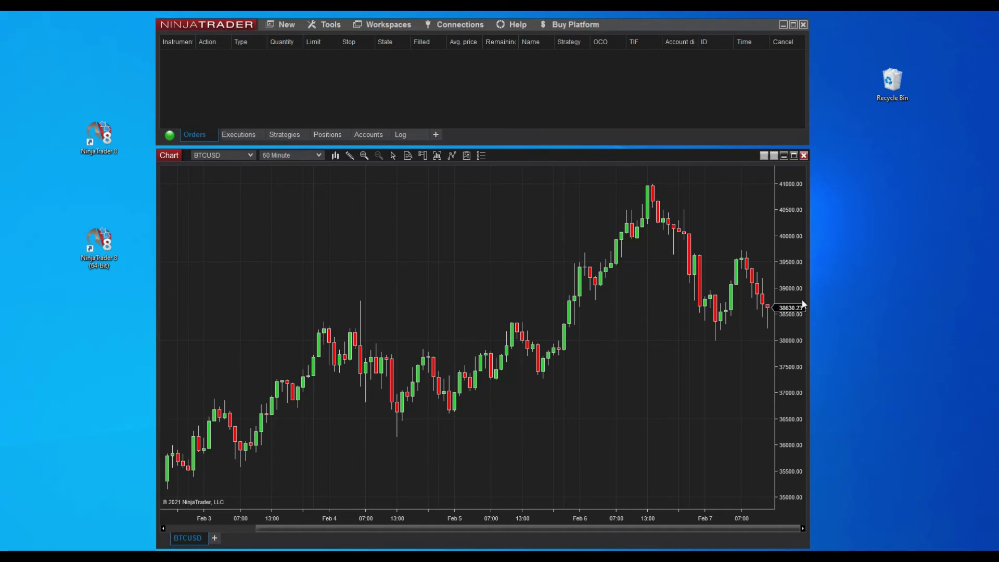
# Zoom in on the latest BTCUSD candles and open the Data Series dialog for a new tab
pyautogui.moveTo(802, 314); pyautogui.dragTo(216, 540)
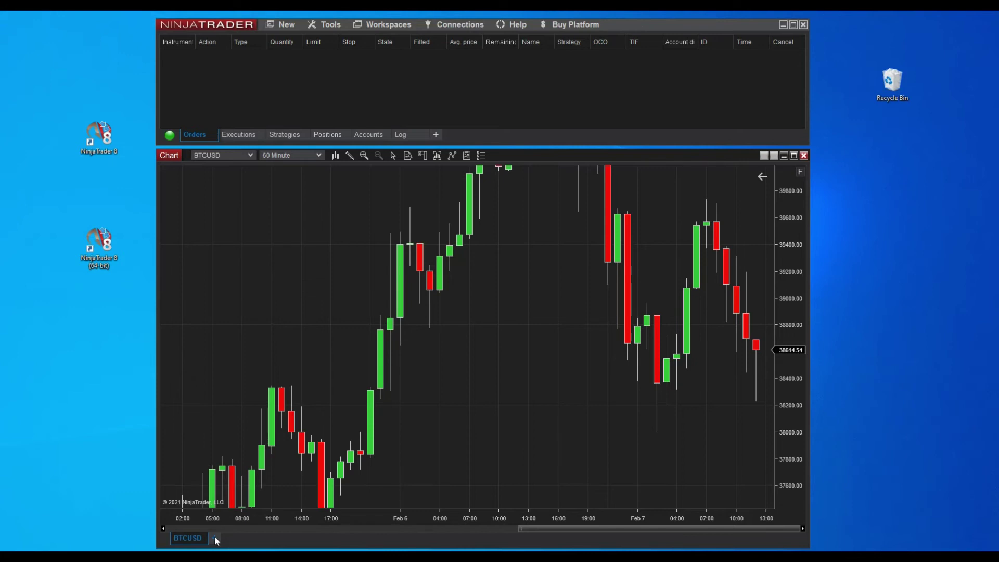
pyautogui.click(215, 537)
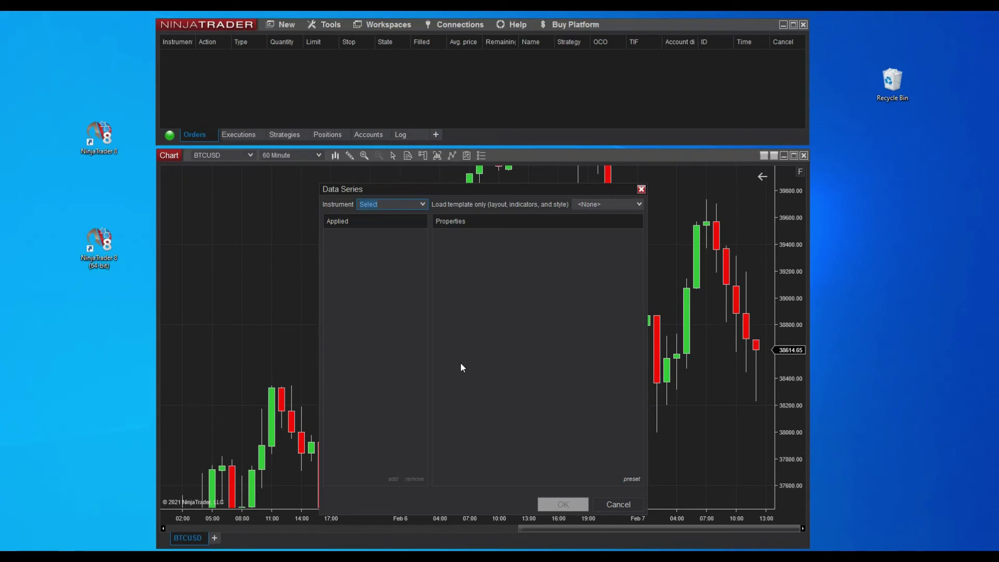
# Add an AAPL chart tab with daily bars, then return to the BTCUSD tab
pyautogui.write('AA')
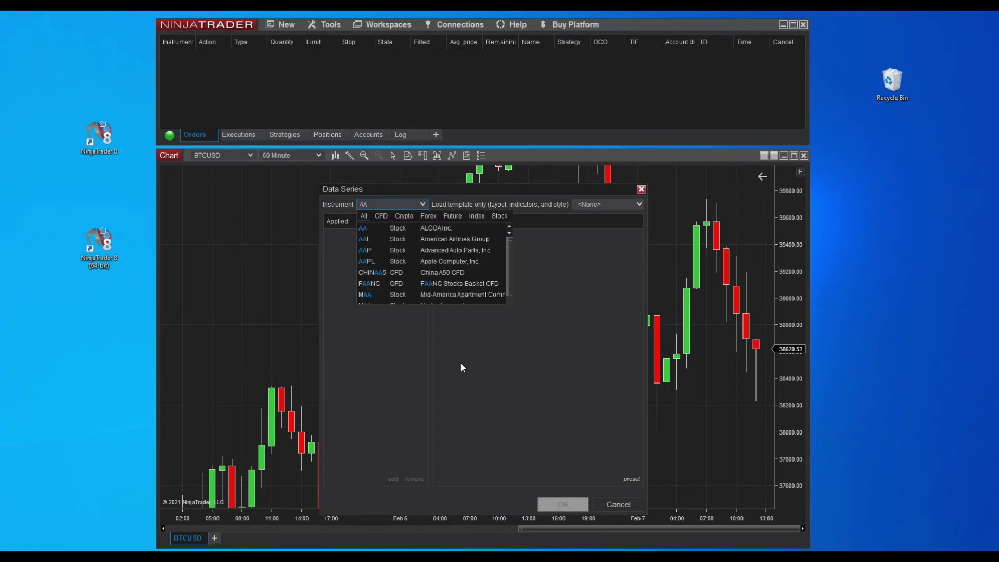
pyautogui.write('PL')
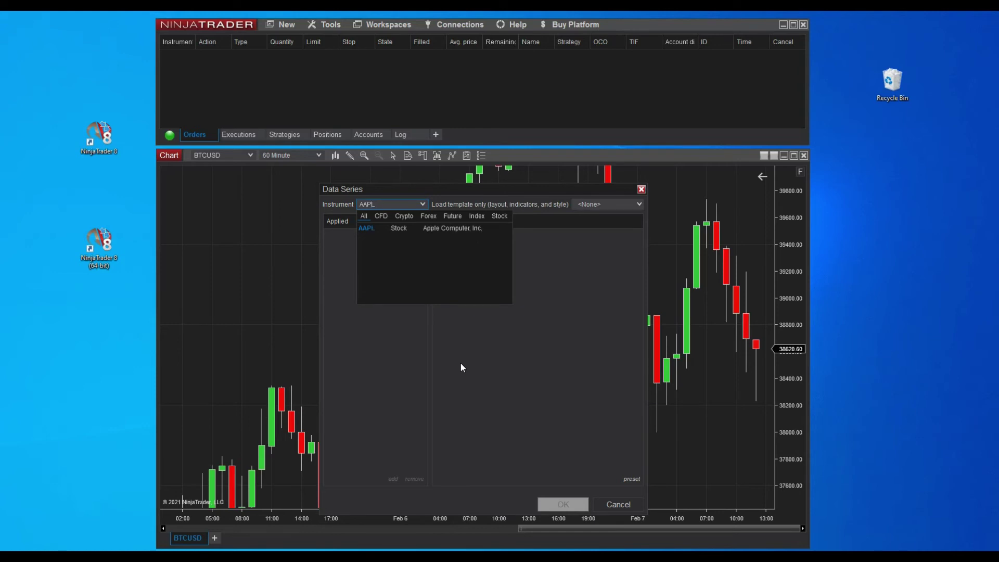
pyautogui.click(394, 229)
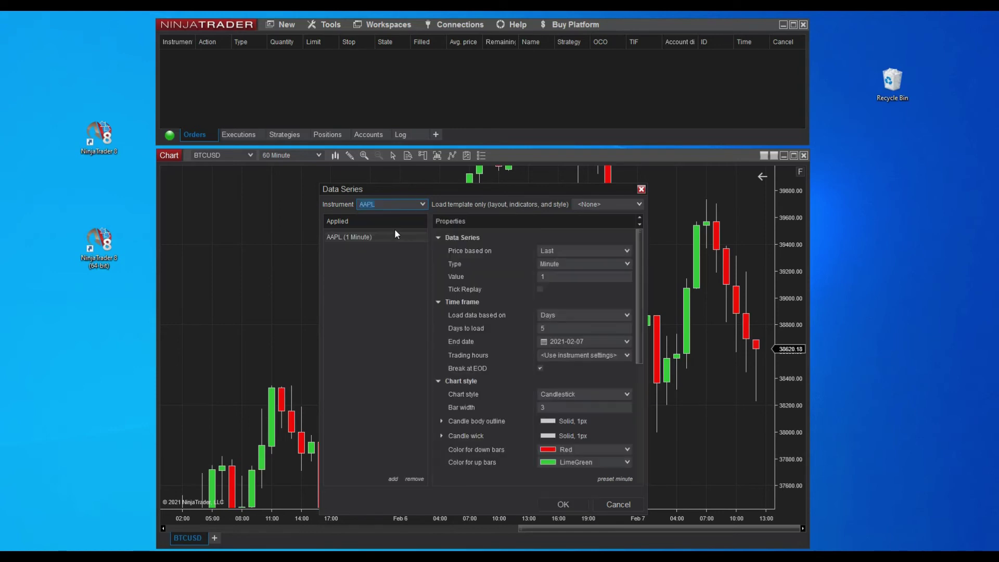
pyautogui.click(551, 264)
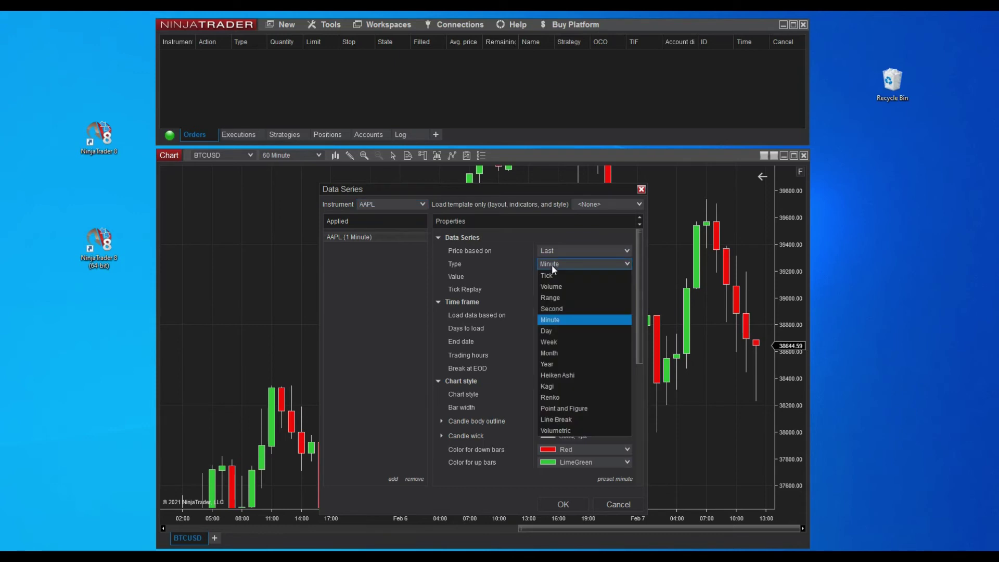
pyautogui.click(549, 331)
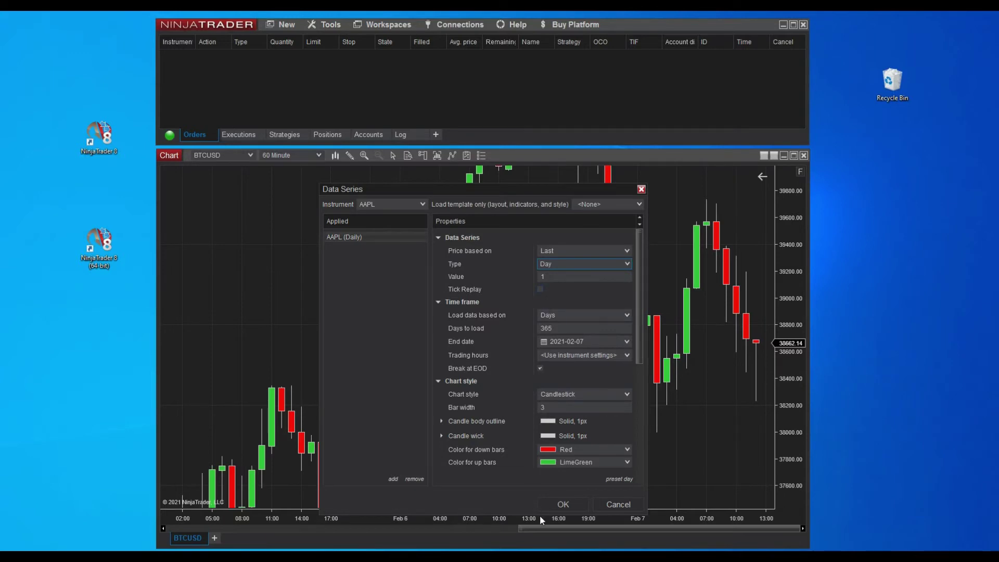
pyautogui.click(562, 504)
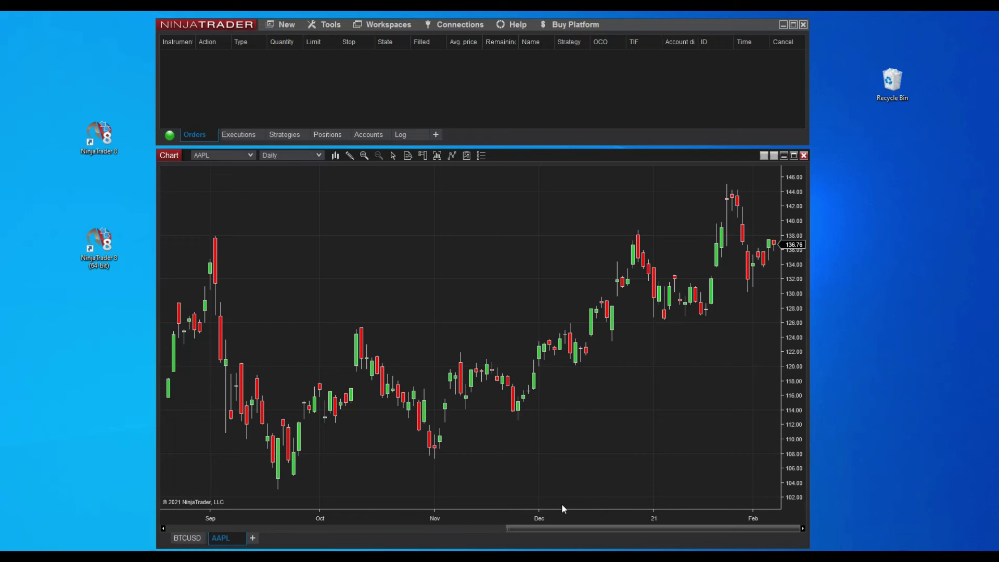
pyautogui.click(186, 539)
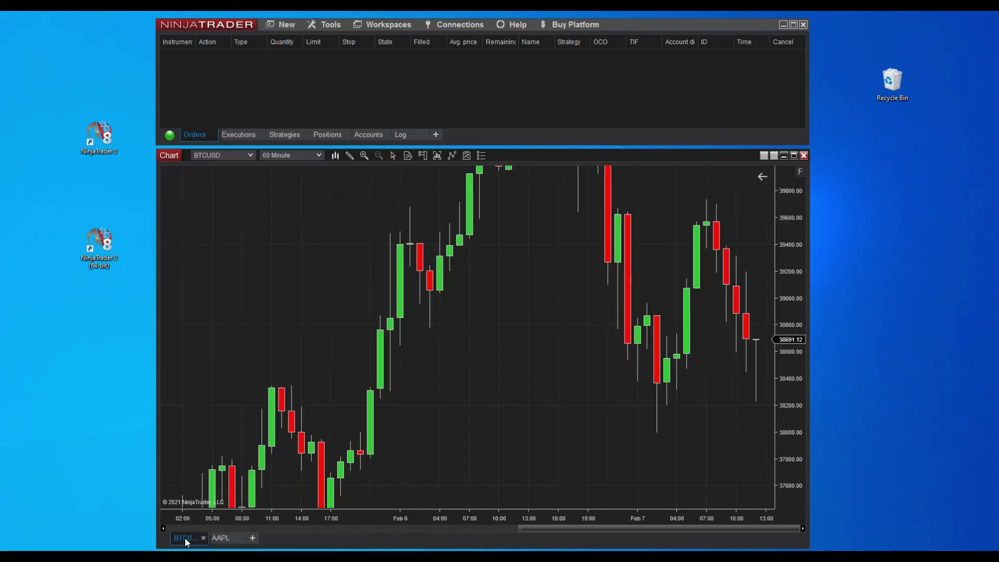